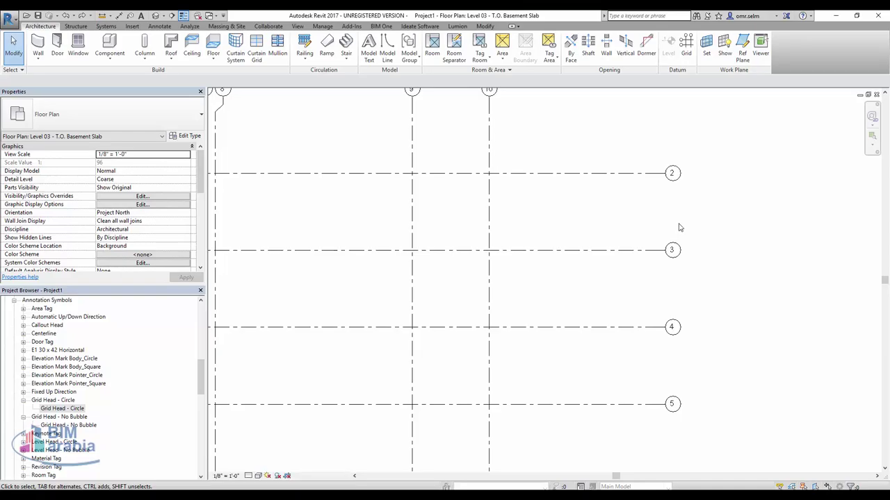
Step: Select grid 2 to check which scope boxes it can use, then deselect it
{"action": "left_click", "coordinate": [659, 178]}
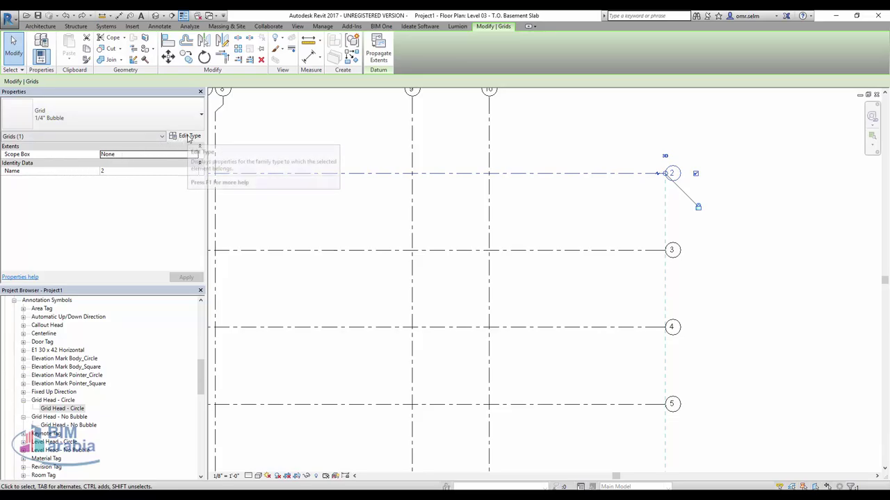
{"action": "left_click", "coordinate": [146, 154]}
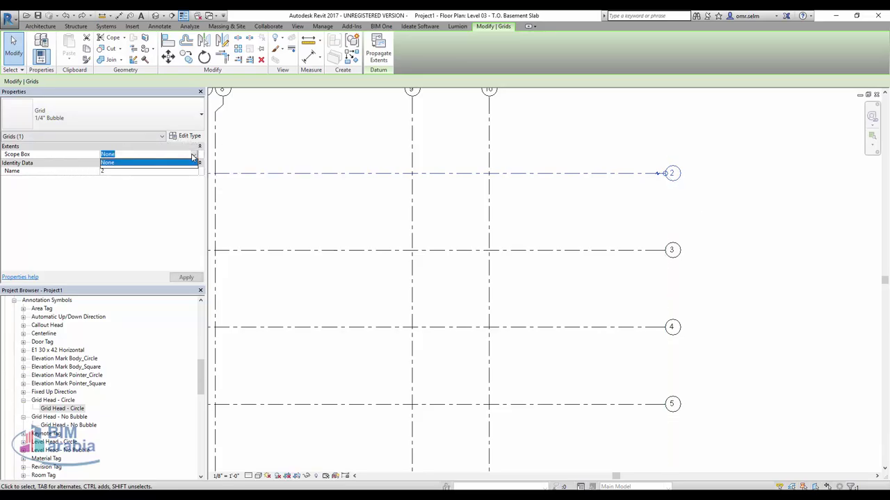
{"action": "left_click", "coordinate": [613, 161]}
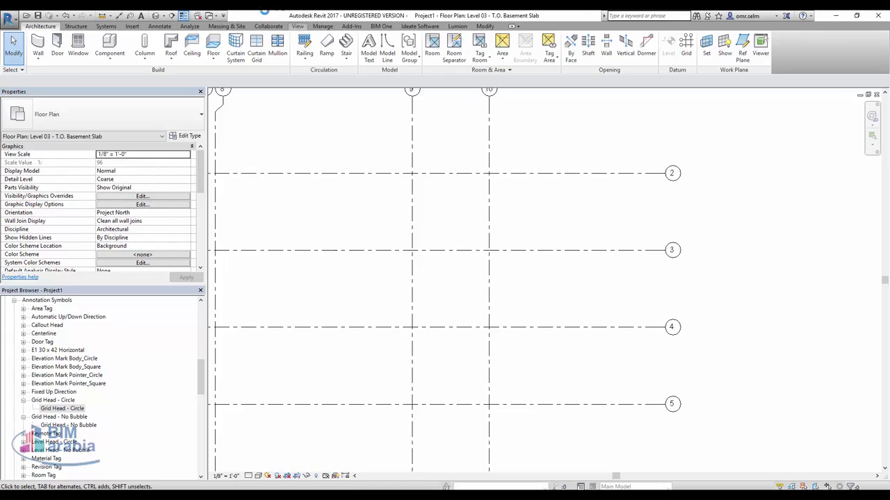
Step: Draw Scope Box 1 as a rectangle around the grids, then pick grid 2's Scope Box setting
{"action": "left_click", "coordinate": [295, 24]}
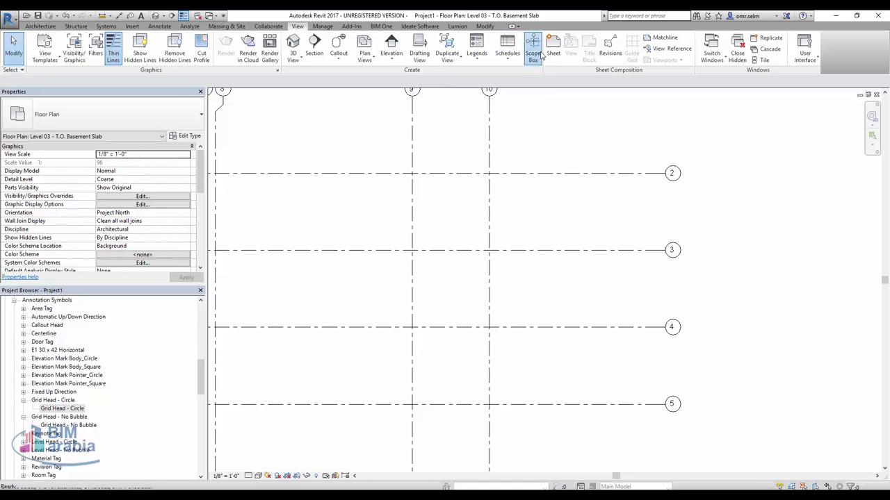
{"action": "left_click", "coordinate": [505, 292]}
{"action": "scroll", "coordinate": [602, 188], "scroll_direction": "down", "scroll_amount": 3}
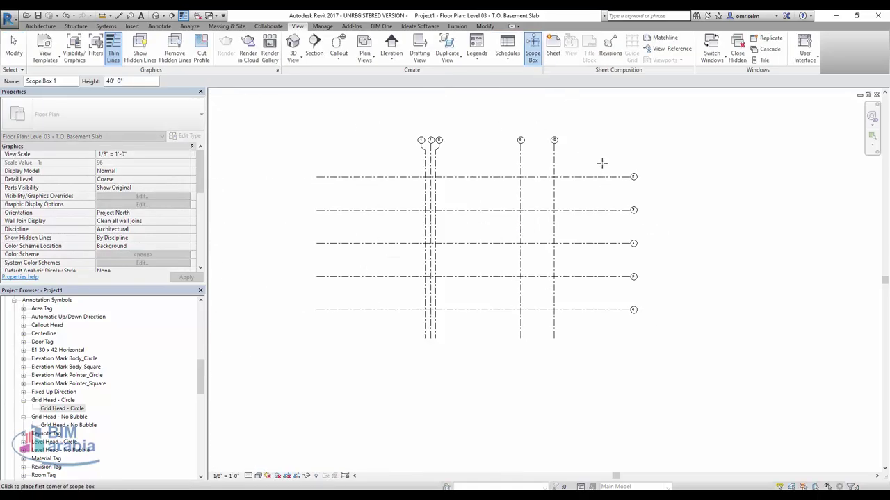
{"action": "left_click", "coordinate": [601, 160]}
{"action": "left_click", "coordinate": [327, 385]}
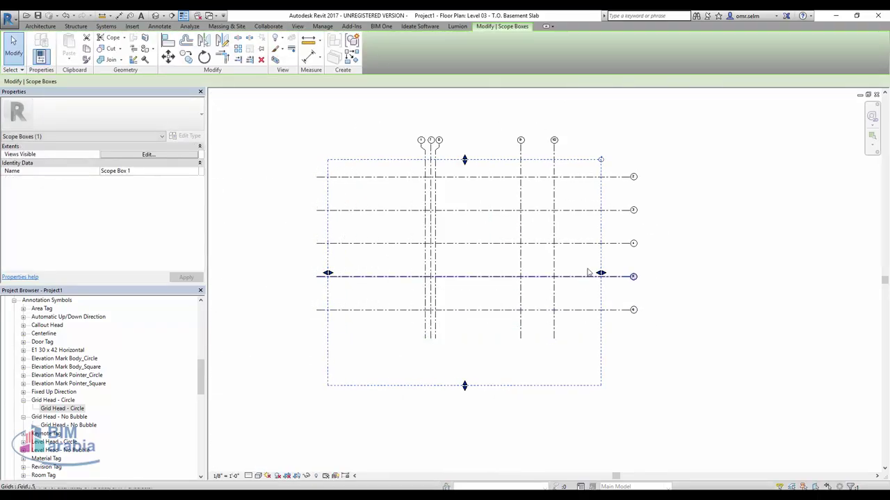
{"action": "key", "text": "Escape"}
{"action": "left_click", "coordinate": [621, 182]}
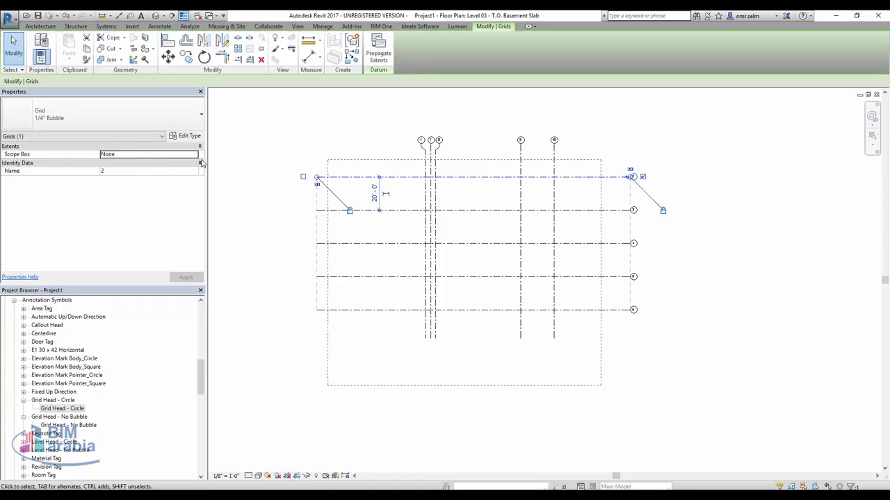
{"action": "left_click", "coordinate": [195, 154]}
Step: Assign grid 2 to Scope Box 1 and stretch the box's right edge outward
{"action": "left_click", "coordinate": [178, 174]}
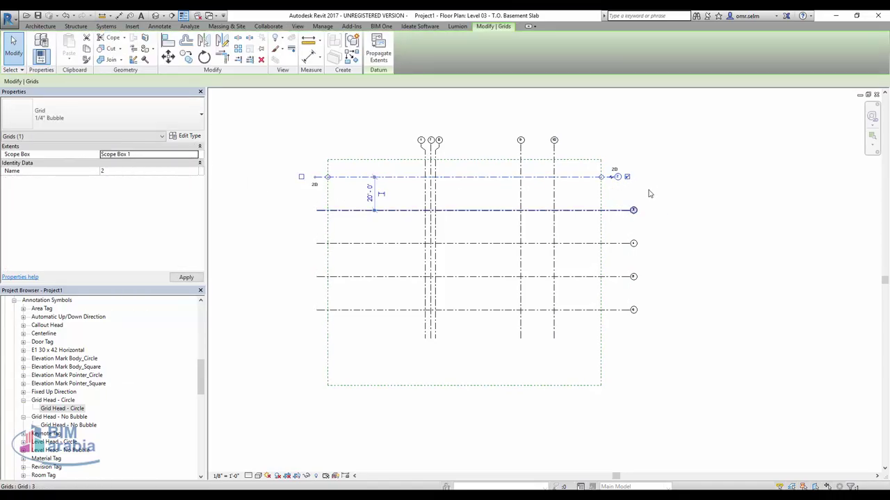
{"action": "scroll", "coordinate": [648, 193], "scroll_direction": "up", "scroll_amount": 2}
{"action": "scroll", "coordinate": [607, 199], "scroll_direction": "up", "scroll_amount": 1}
{"action": "left_click", "coordinate": [500, 198]}
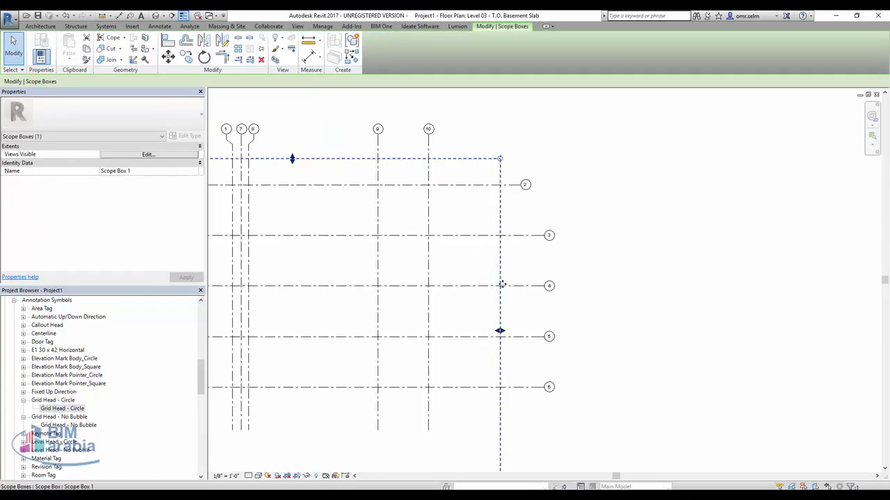
{"action": "left_click_drag", "start_coordinate": [501, 332], "coordinate": [674, 314]}
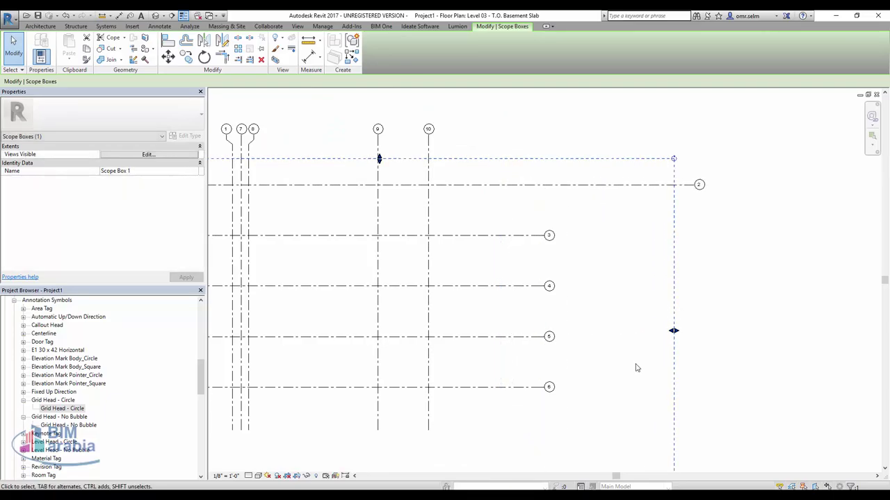
{"action": "left_click", "coordinate": [636, 367]}
Step: Window-select all ten grids, assign them to Scope Box 1, and pull the box's right edge back in
{"action": "scroll", "coordinate": [606, 240], "scroll_direction": "down", "scroll_amount": 2}
{"action": "left_click_drag", "start_coordinate": [625, 379], "coordinate": [229, 174]}
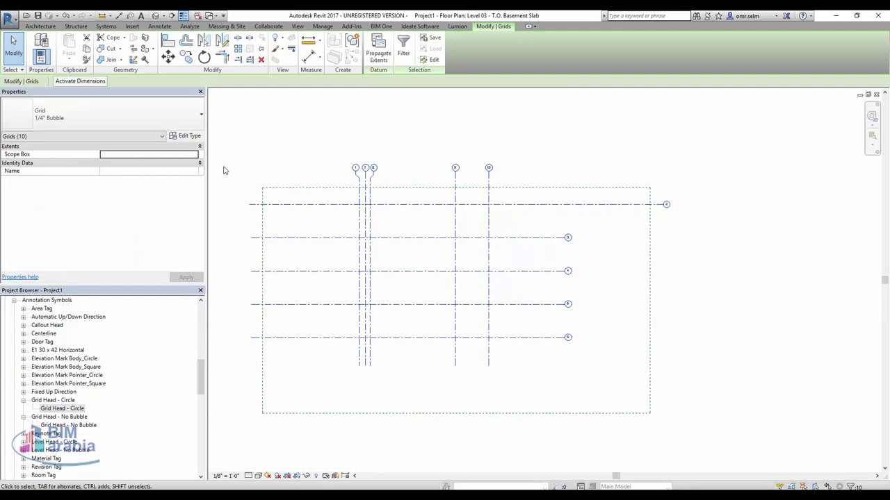
{"action": "left_click", "coordinate": [198, 154]}
{"action": "left_click", "coordinate": [167, 171]}
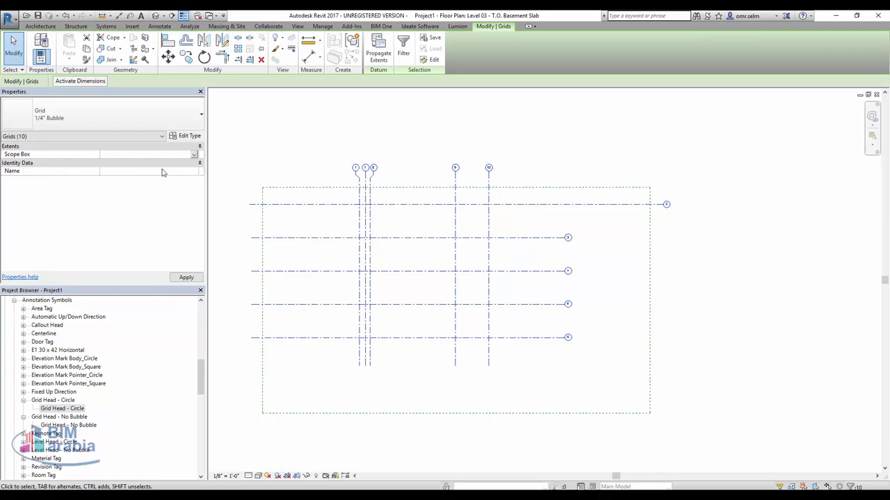
{"action": "left_click", "coordinate": [715, 344]}
{"action": "left_click", "coordinate": [651, 369]}
{"action": "mouse_move", "coordinate": [649, 301]}
{"action": "left_mouse_down"}
{"action": "mouse_move", "coordinate": [384, 285]}
{"action": "mouse_move", "coordinate": [526, 300]}
{"action": "left_mouse_up"}
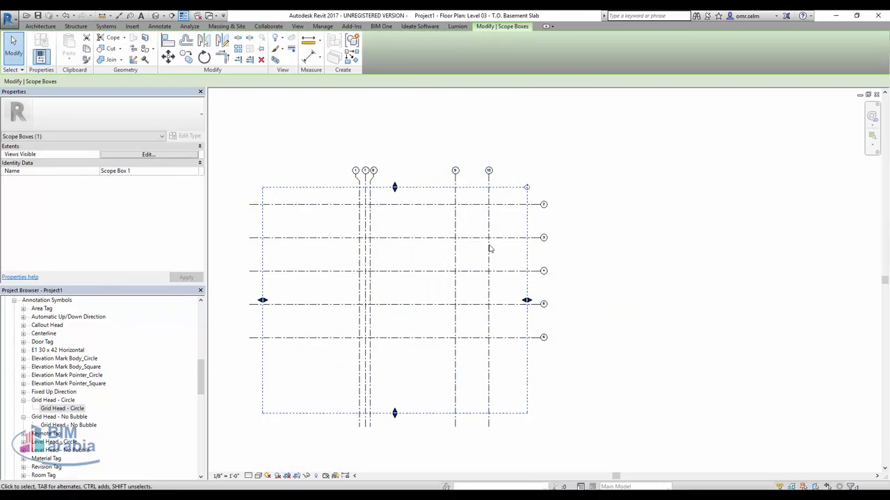
{"action": "left_click", "coordinate": [574, 217]}
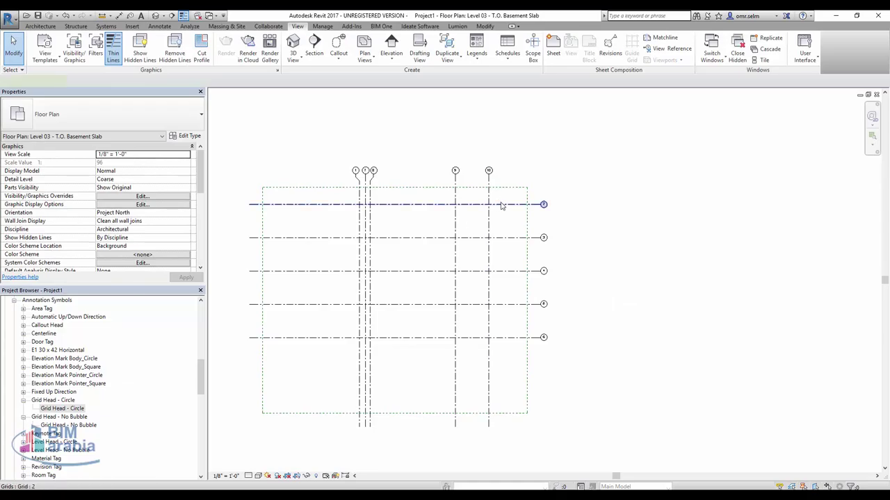
Step: In grid 2's Type Properties, change Center Segment from Continuous to None and keep the circle head
{"action": "left_click", "coordinate": [499, 204]}
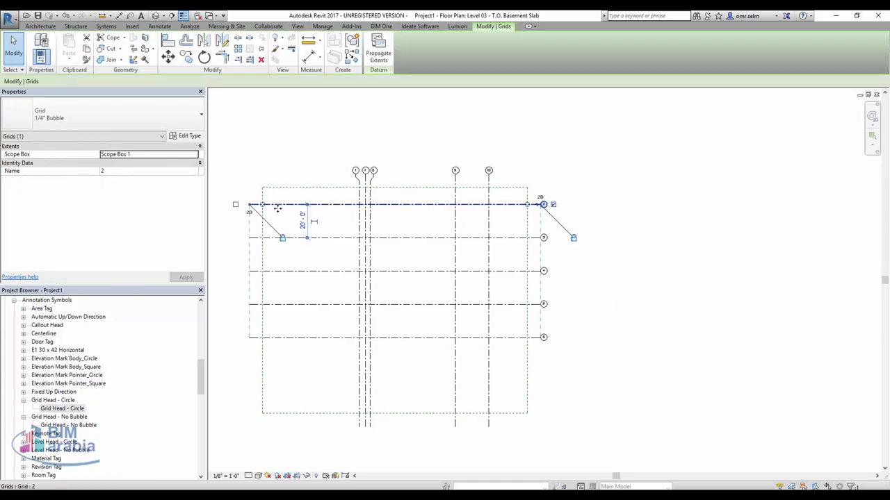
{"action": "left_click", "coordinate": [186, 137]}
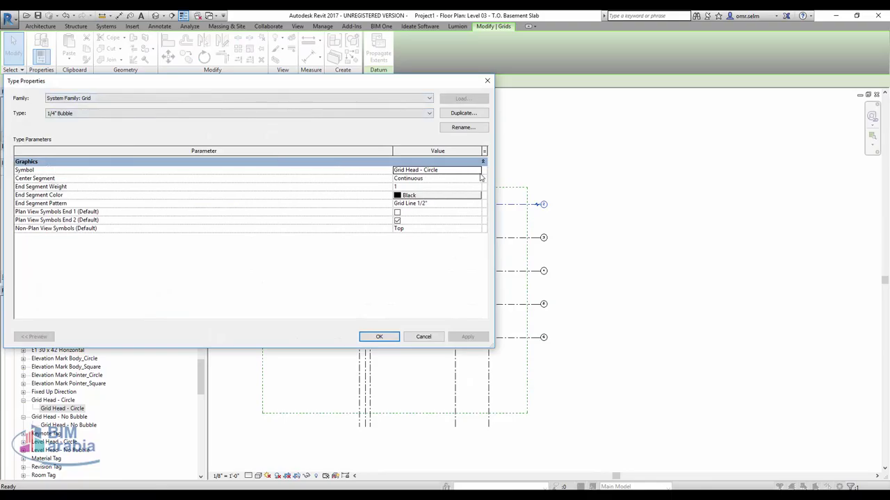
{"action": "left_click", "coordinate": [478, 171]}
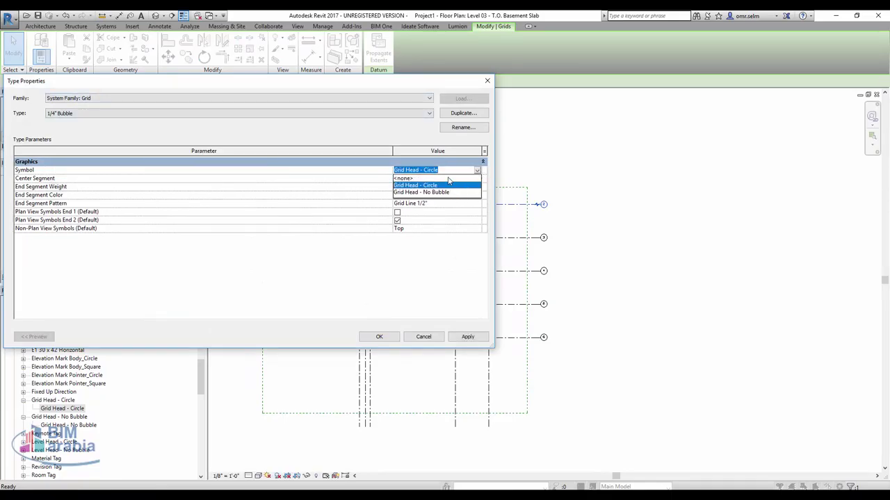
{"action": "left_click", "coordinate": [341, 158]}
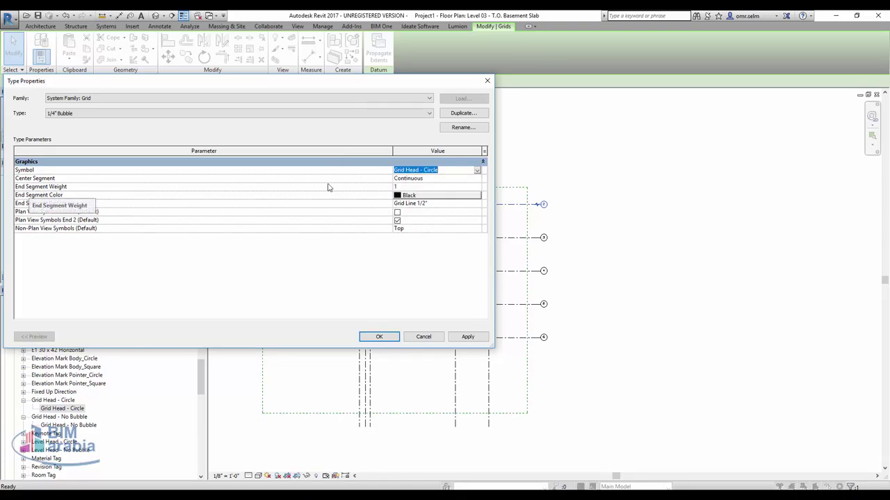
{"action": "left_click", "coordinate": [473, 179]}
{"action": "left_click", "coordinate": [477, 180]}
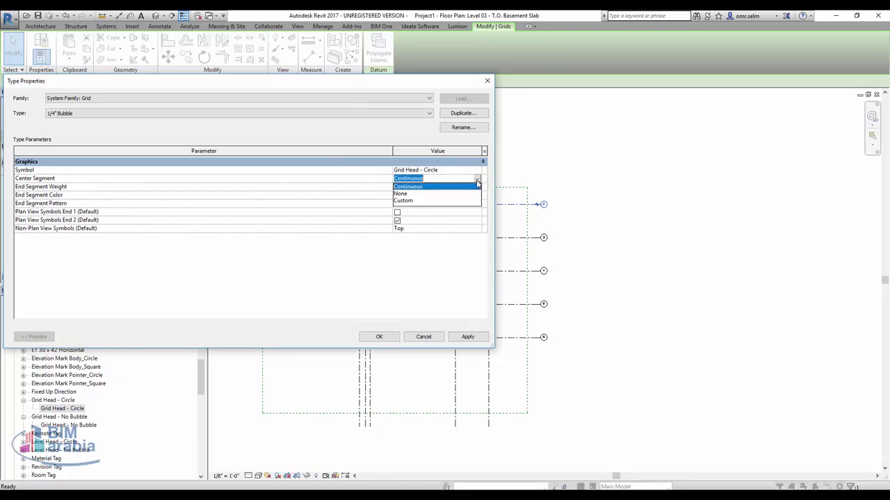
{"action": "left_click", "coordinate": [440, 194]}
{"action": "left_click", "coordinate": [379, 336]}
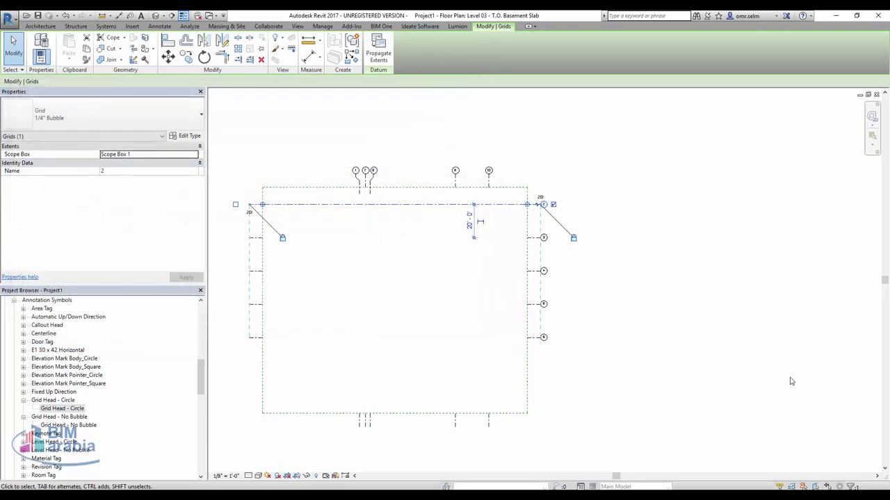
{"action": "left_click", "coordinate": [788, 380]}
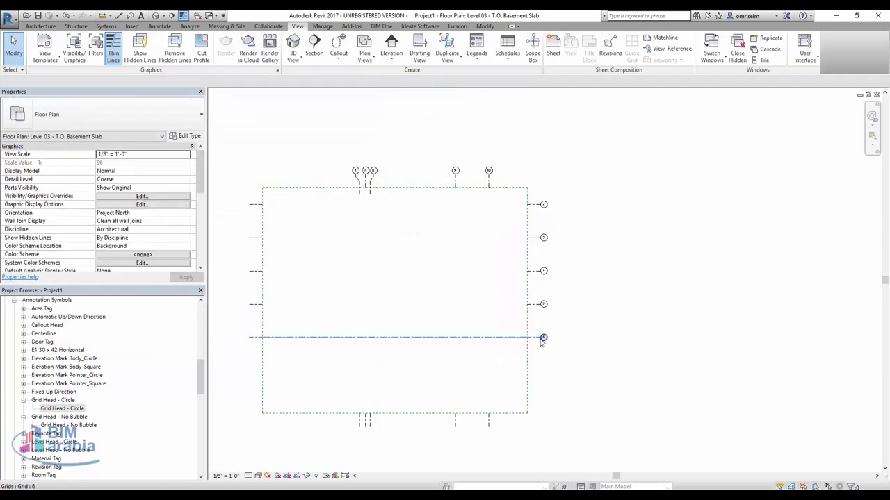
Step: Open grid 6's type properties and set End Segment Weight to 1
{"action": "left_click", "coordinate": [557, 338]}
{"action": "left_click", "coordinate": [186, 137]}
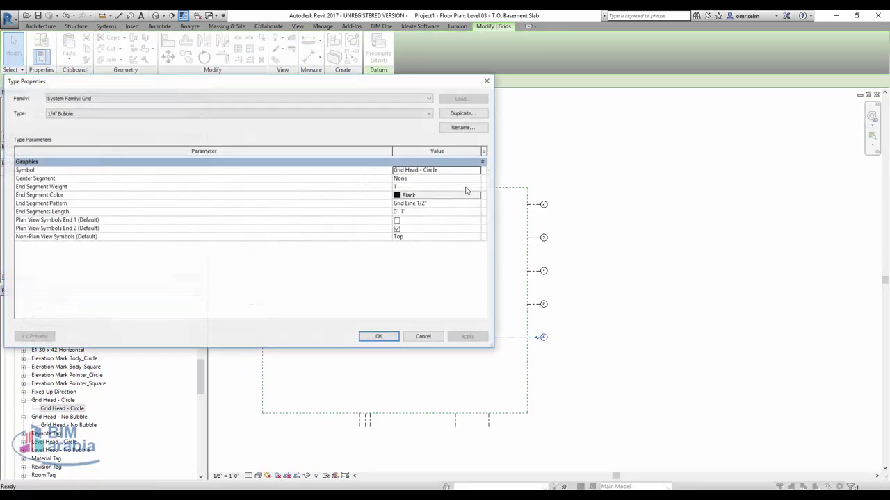
{"action": "left_click", "coordinate": [458, 187]}
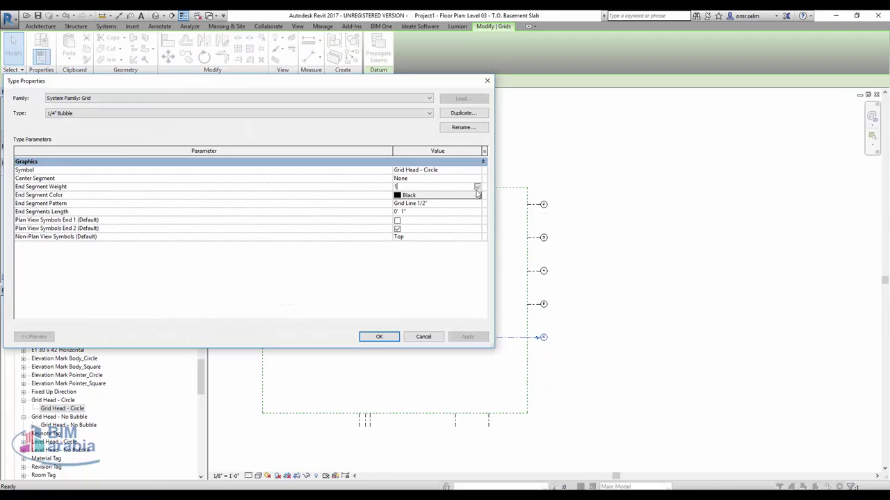
{"action": "left_click", "coordinate": [477, 188]}
{"action": "left_click", "coordinate": [477, 187]}
{"action": "left_click", "coordinate": [477, 188]}
{"action": "scroll", "coordinate": [470, 220], "scroll_direction": "down", "scroll_amount": 3}
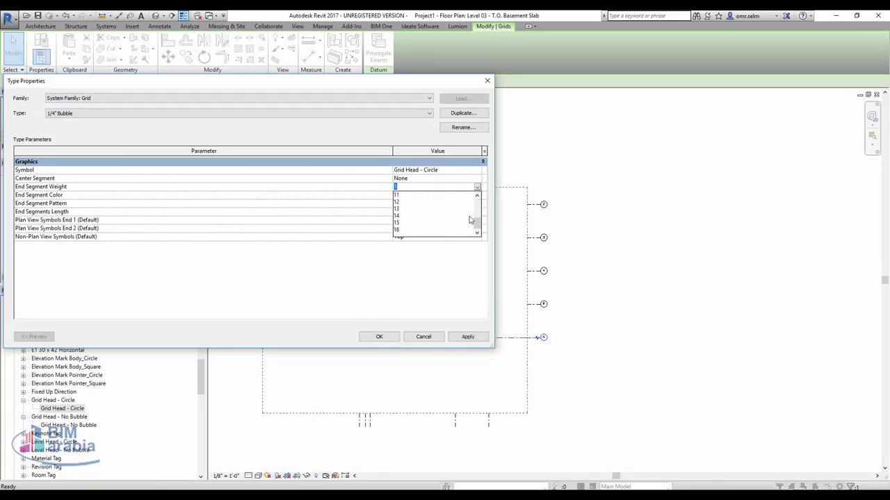
{"action": "left_click", "coordinate": [443, 287]}
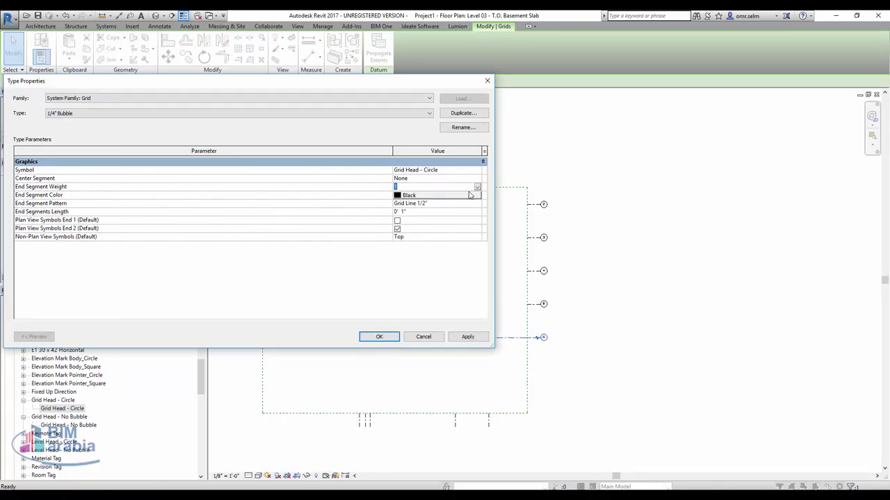
Step: Set the End Segment Color to blue and apply it
{"action": "left_click", "coordinate": [467, 197]}
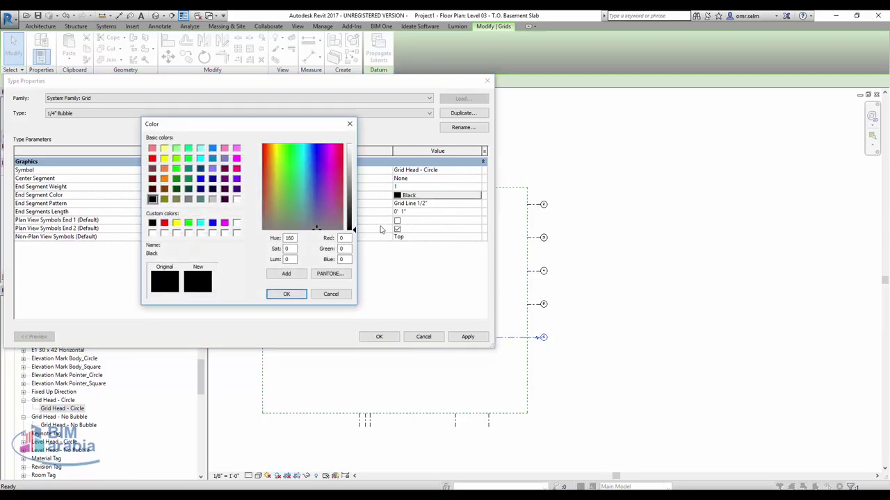
{"action": "left_click", "coordinate": [212, 223]}
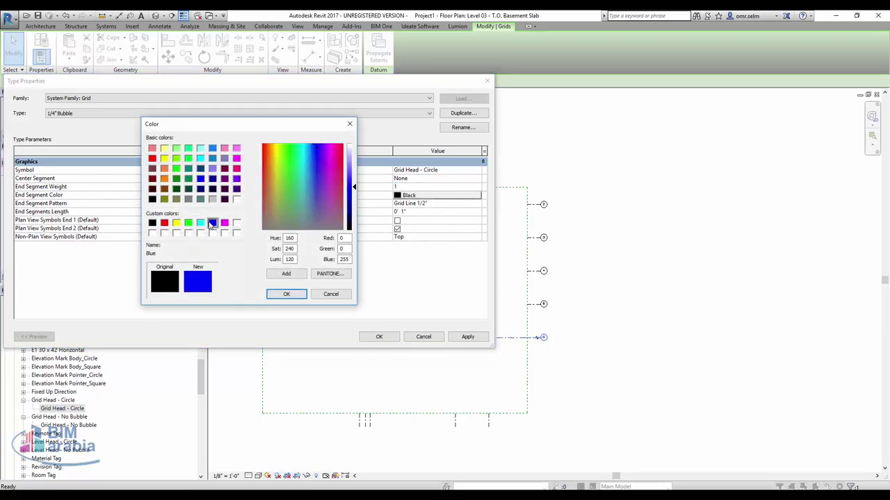
{"action": "left_click", "coordinate": [285, 295]}
{"action": "left_click", "coordinate": [468, 337]}
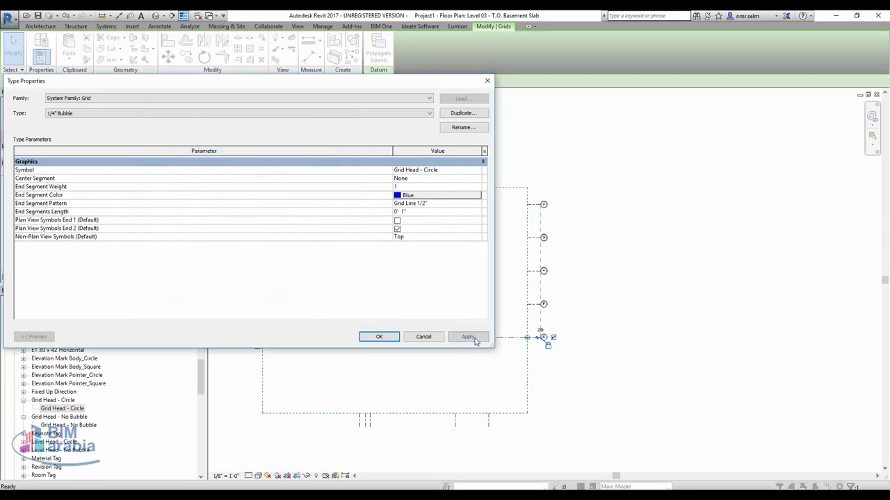
{"action": "left_click", "coordinate": [472, 197]}
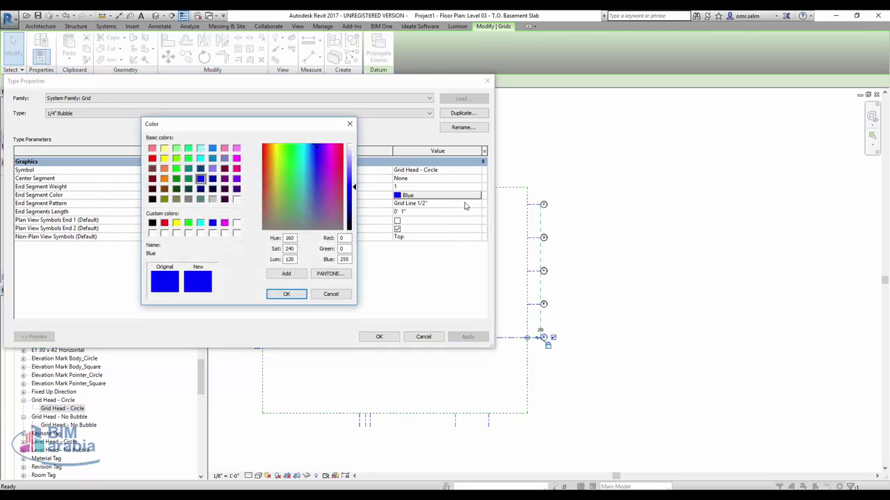
{"action": "left_click", "coordinate": [326, 294]}
Step: Set the End Segment Pattern to Hidden 1/16"
{"action": "left_click", "coordinate": [460, 204]}
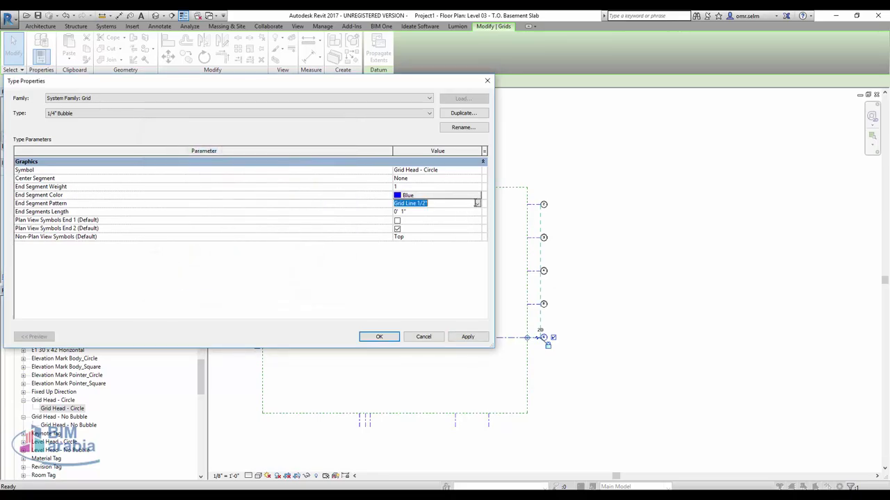
{"action": "left_click", "coordinate": [478, 203]}
{"action": "scroll", "coordinate": [459, 226], "scroll_direction": "up", "scroll_amount": 2}
{"action": "scroll", "coordinate": [453, 241], "scroll_direction": "down", "scroll_amount": 1}
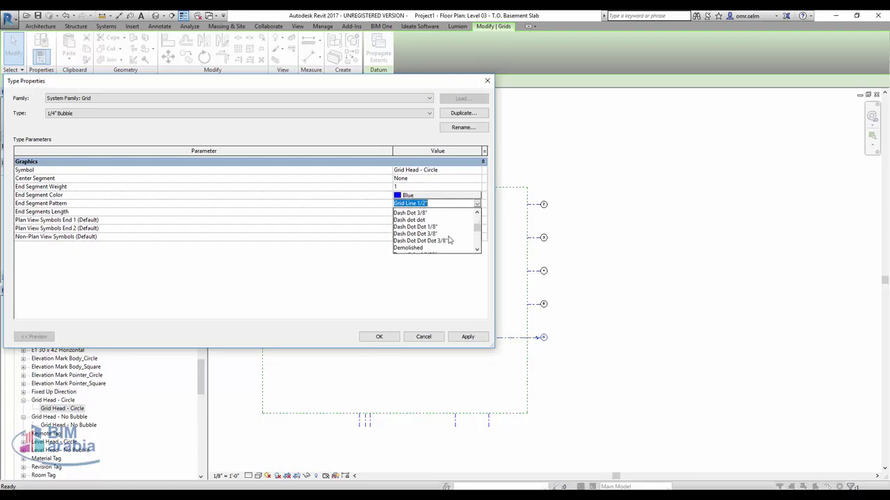
{"action": "scroll", "coordinate": [433, 241], "scroll_direction": "down", "scroll_amount": 2}
{"action": "scroll", "coordinate": [436, 240], "scroll_direction": "down", "scroll_amount": 1}
{"action": "scroll", "coordinate": [436, 241], "scroll_direction": "down", "scroll_amount": 1}
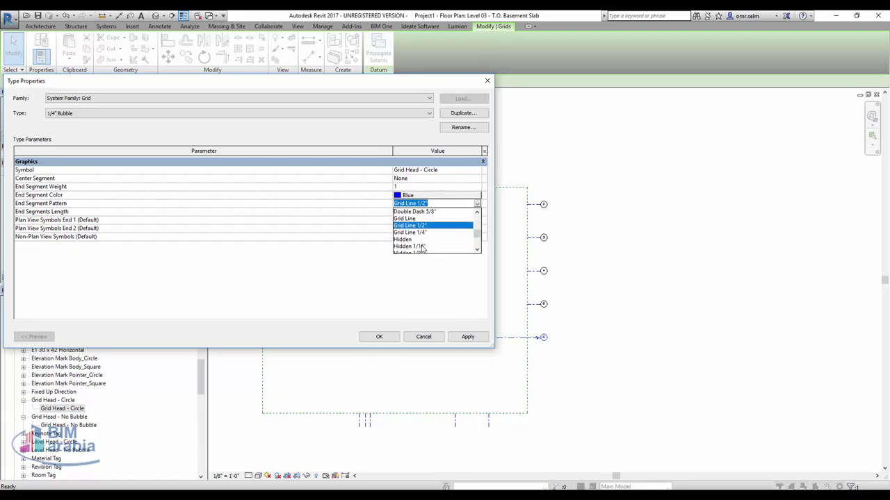
{"action": "left_click", "coordinate": [417, 246]}
Step: Set Center Segment to Continuous, turn on Plan View Symbols End 1, and apply
{"action": "left_click", "coordinate": [475, 179]}
{"action": "left_click", "coordinate": [477, 179]}
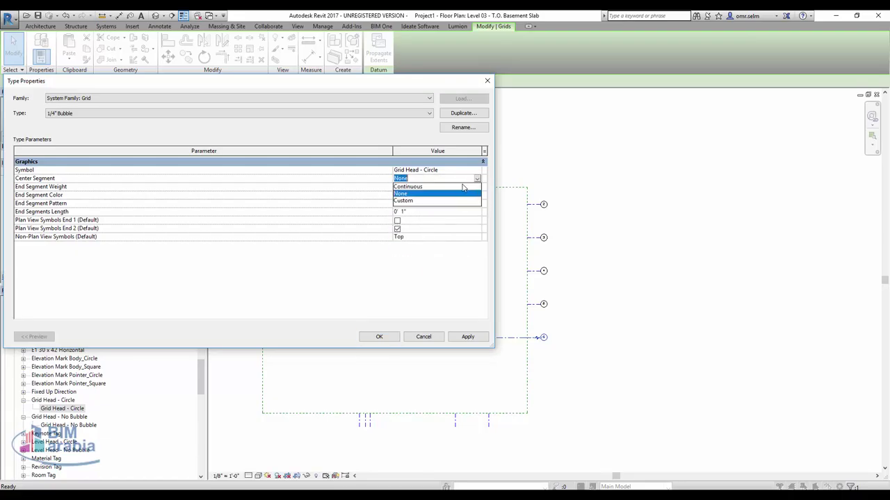
{"action": "left_click", "coordinate": [424, 191]}
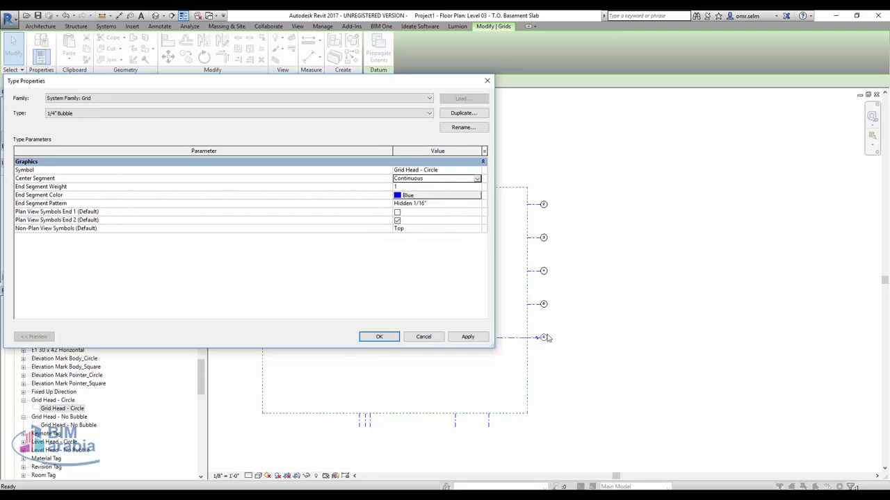
{"action": "left_click", "coordinate": [397, 212]}
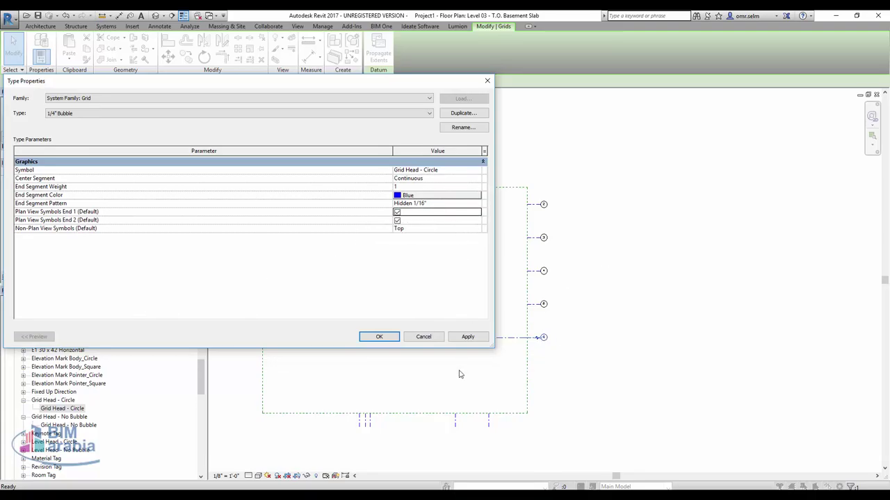
{"action": "left_click", "coordinate": [467, 337]}
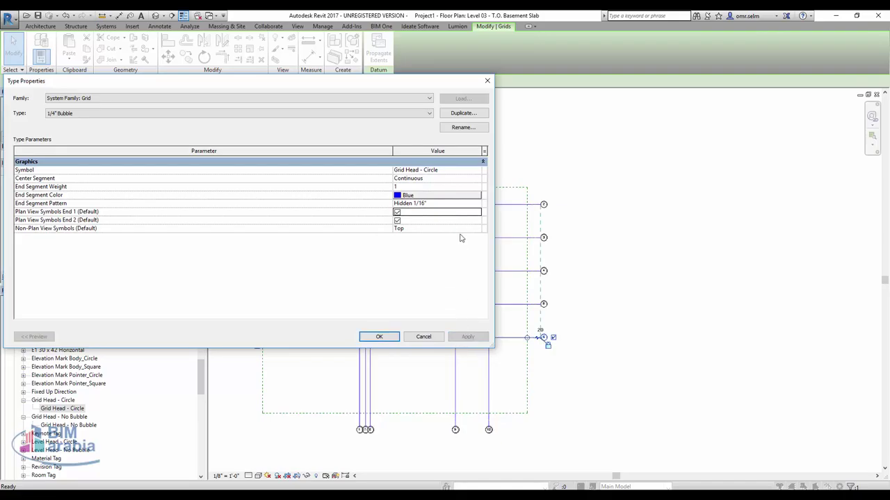
Step: Change the End Segment Pattern to Hidden 3/16", apply, and accept the type changes
{"action": "left_click", "coordinate": [459, 203]}
{"action": "left_click", "coordinate": [477, 203]}
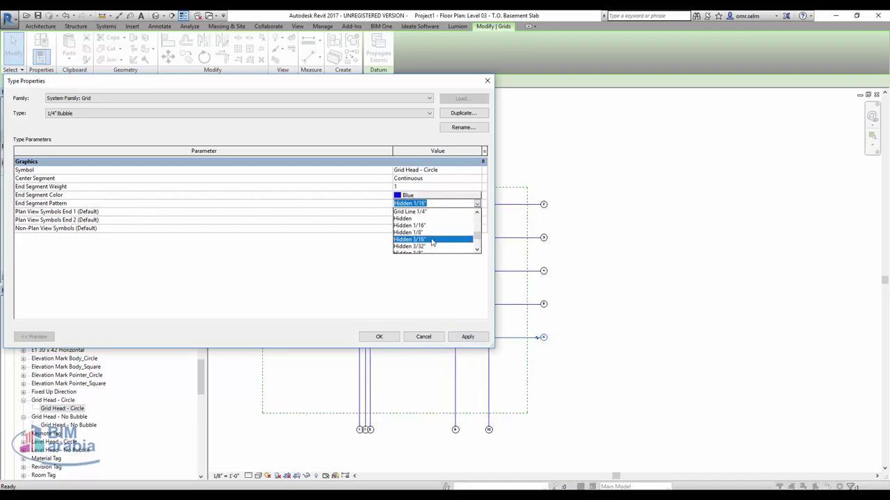
{"action": "left_click", "coordinate": [438, 240]}
{"action": "left_click", "coordinate": [468, 338]}
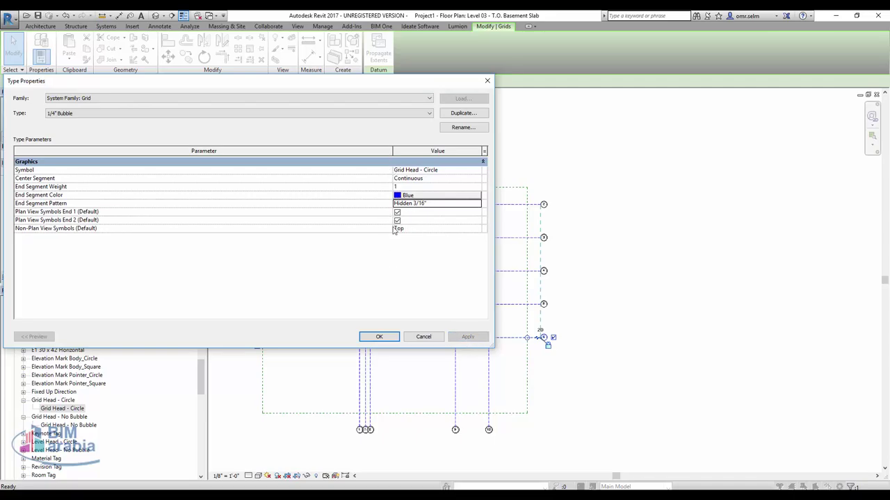
{"action": "left_click", "coordinate": [379, 338]}
Step: Select grid 2 and locate Grid Head - Circle under Annotation Symbols in the Project Browser
{"action": "scroll", "coordinate": [545, 193], "scroll_direction": "up", "scroll_amount": 5}
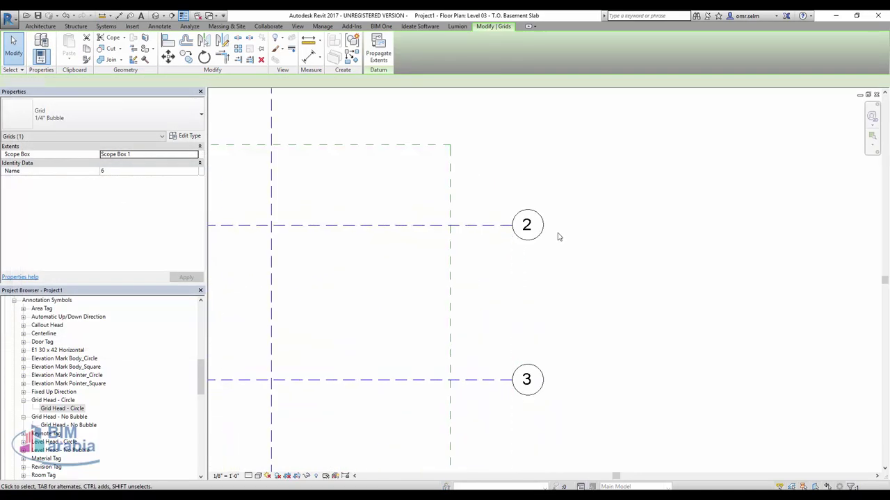
{"action": "key", "text": "Escape"}
{"action": "left_click", "coordinate": [496, 226]}
{"action": "scroll", "coordinate": [59, 383], "scroll_direction": "up", "scroll_amount": 3}
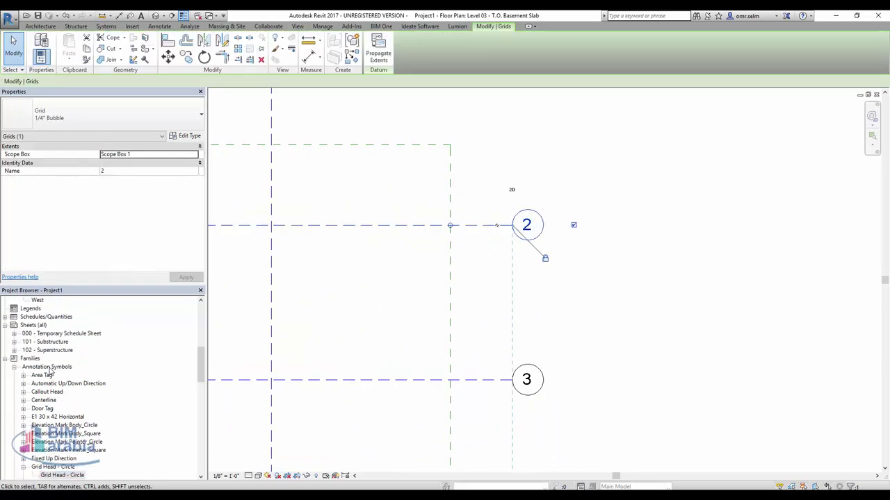
{"action": "scroll", "coordinate": [54, 389], "scroll_direction": "down", "scroll_amount": 3}
{"action": "left_click", "coordinate": [62, 417]}
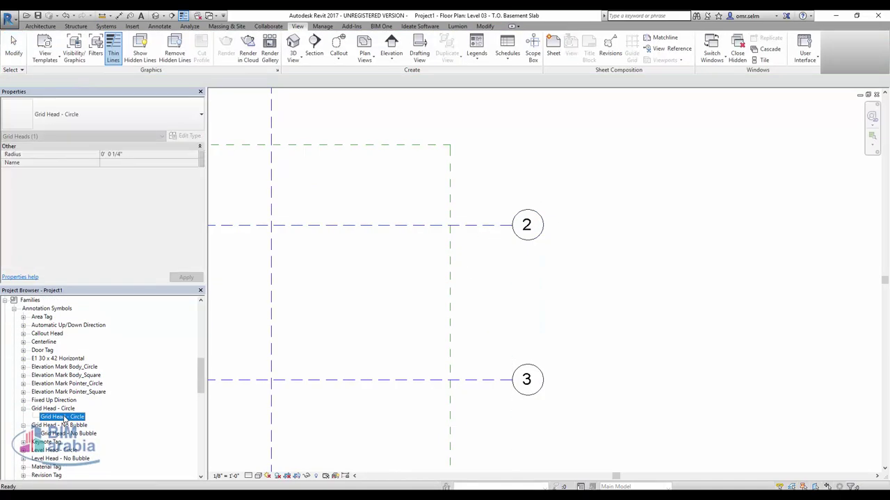
{"action": "left_click", "coordinate": [62, 409]}
{"action": "right_click", "coordinate": [64, 410]}
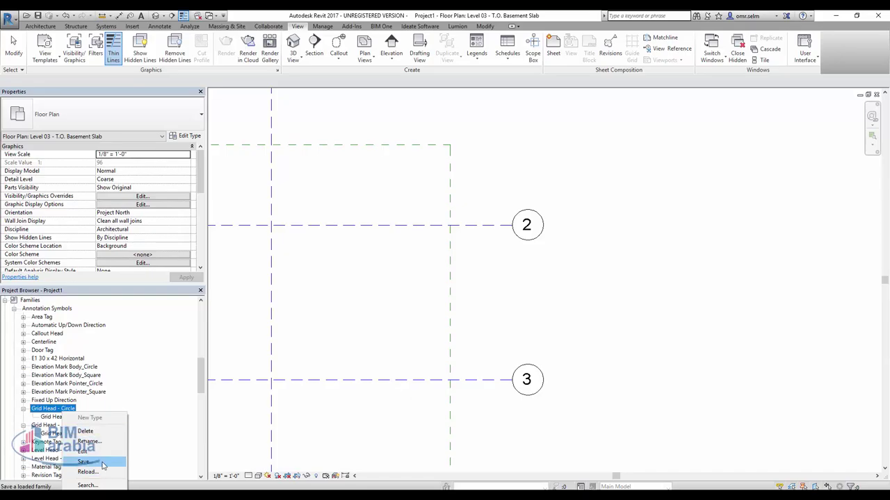
Step: Cancel saving the family, then bring up the Grid Head - Circle family's context menu
{"action": "left_click", "coordinate": [104, 461]}
{"action": "left_click", "coordinate": [595, 351]}
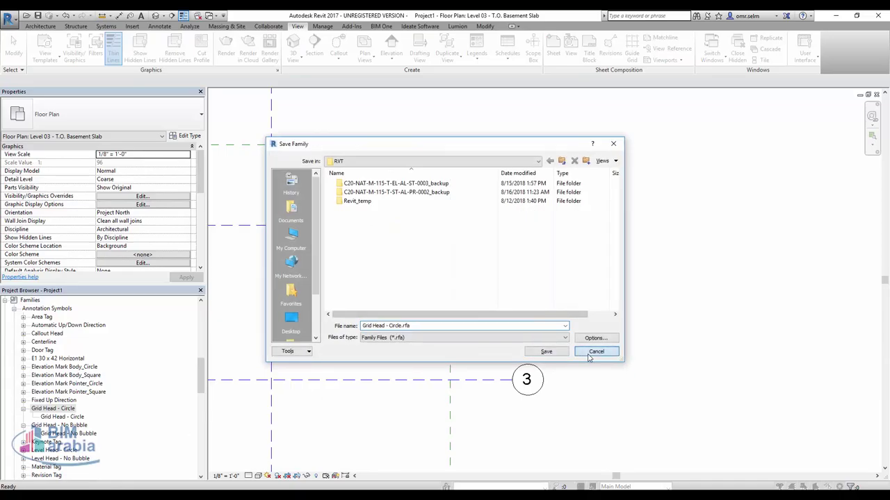
{"action": "left_click", "coordinate": [73, 417]}
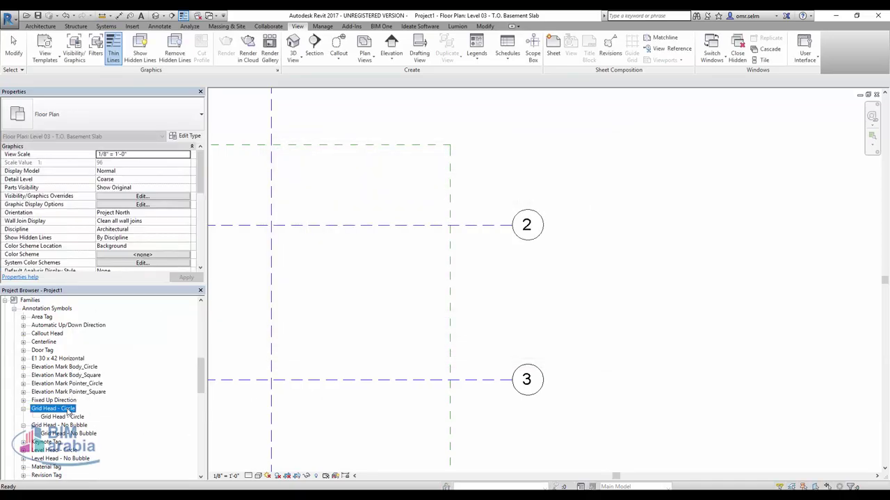
{"action": "right_click", "coordinate": [69, 410]}
{"action": "key", "text": "Escape"}
{"action": "right_click", "coordinate": [72, 417]}
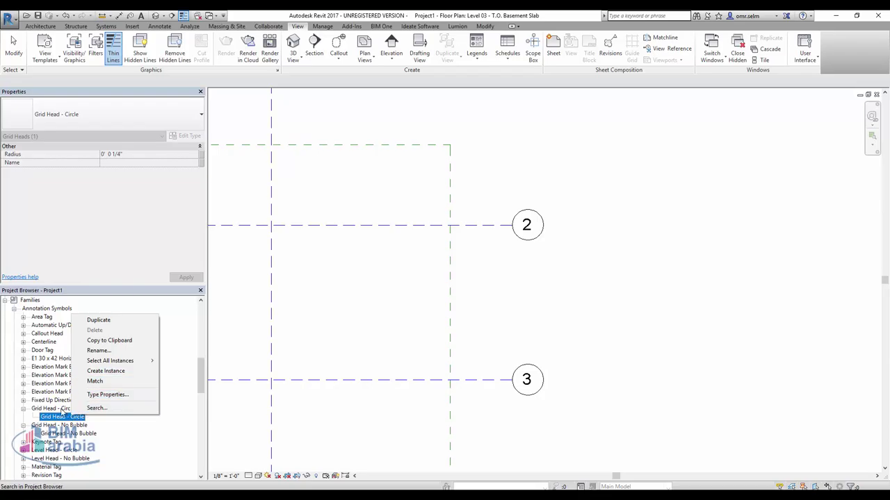
{"action": "left_click", "coordinate": [64, 410]}
{"action": "right_click", "coordinate": [64, 411]}
Step: Edit Grid Head - Circle and turn on Dimensions and Reference Planes in Visibility/Graphics annotation categories
{"action": "left_click", "coordinate": [82, 449]}
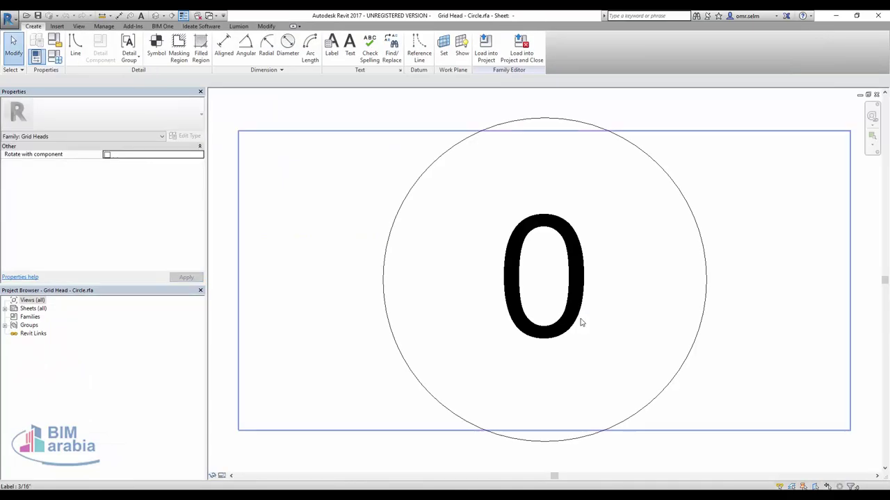
{"action": "scroll", "coordinate": [421, 312], "scroll_direction": "down", "scroll_amount": 4}
{"action": "key", "text": "v"}
{"action": "key", "text": "v"}
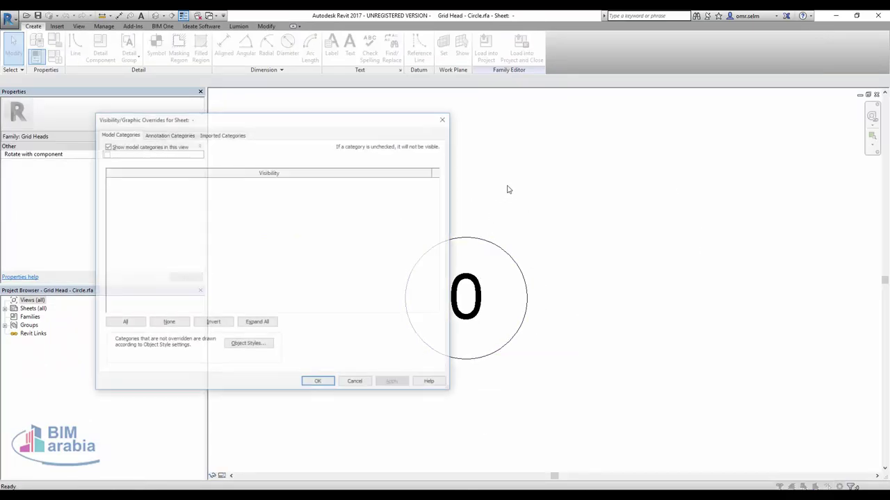
{"action": "left_click", "coordinate": [158, 134]}
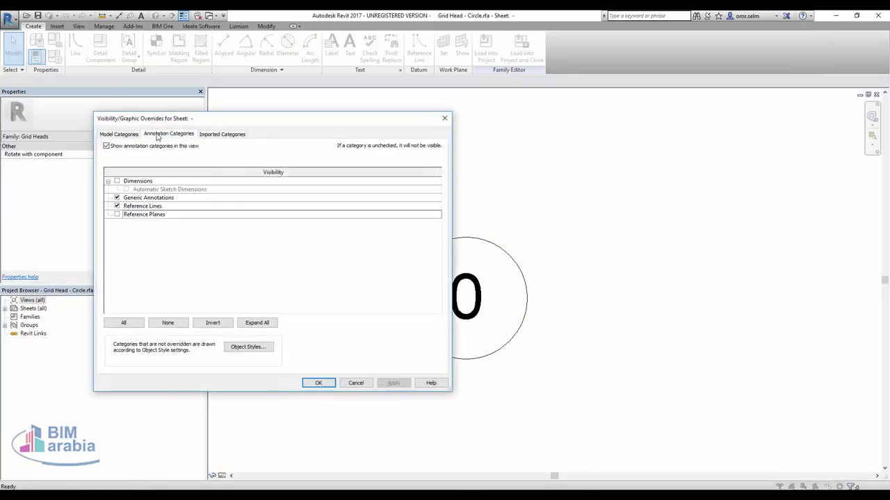
{"action": "left_click", "coordinate": [117, 181]}
{"action": "left_click", "coordinate": [127, 189]}
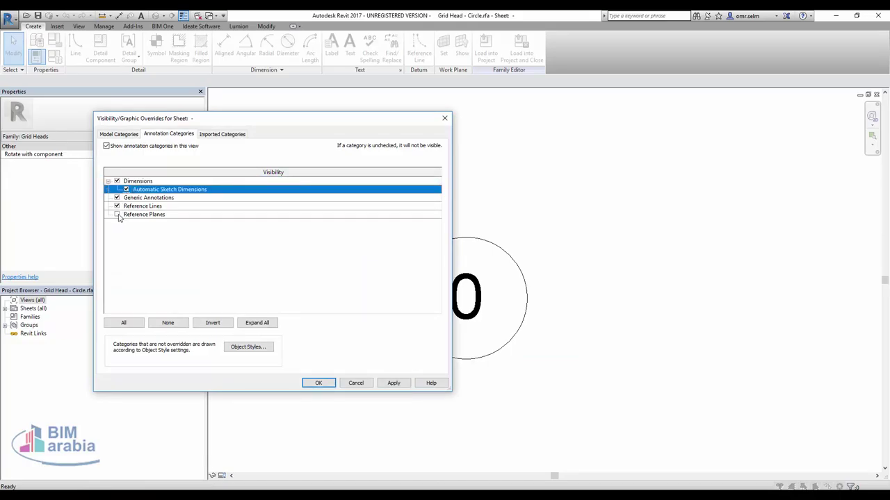
{"action": "left_click", "coordinate": [117, 215]}
{"action": "left_click", "coordinate": [317, 383]}
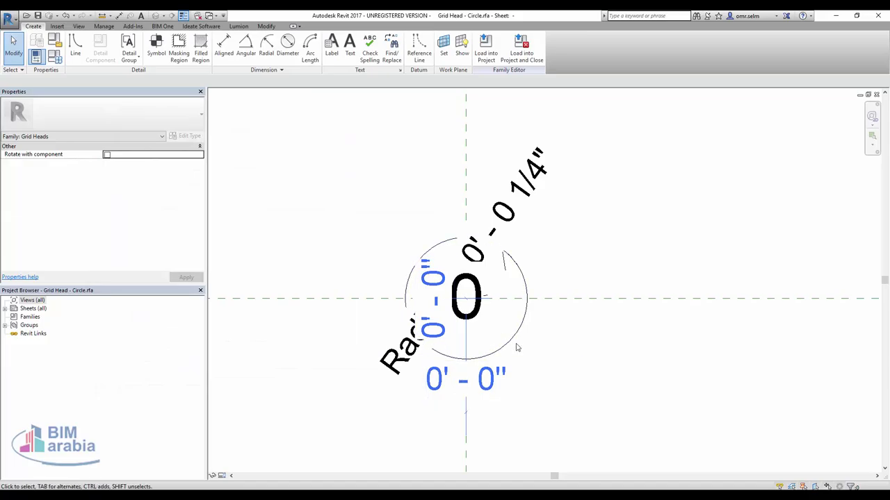
Step: Try giving the grid-head circle a radius of 1, then revert it
{"action": "left_click", "coordinate": [508, 253]}
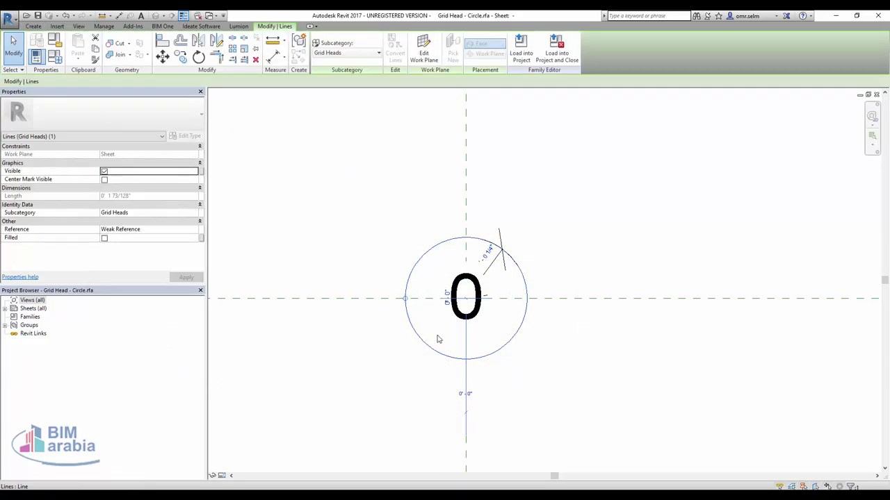
{"action": "left_click", "coordinate": [484, 259]}
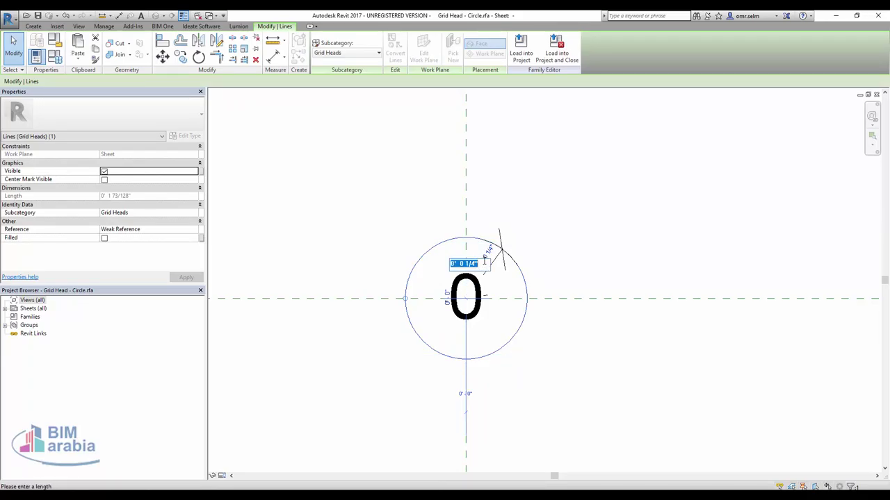
{"action": "type", "text": "1"}
{"action": "key", "text": "Return"}
{"action": "scroll", "coordinate": [512, 338], "scroll_direction": "down", "scroll_amount": 3}
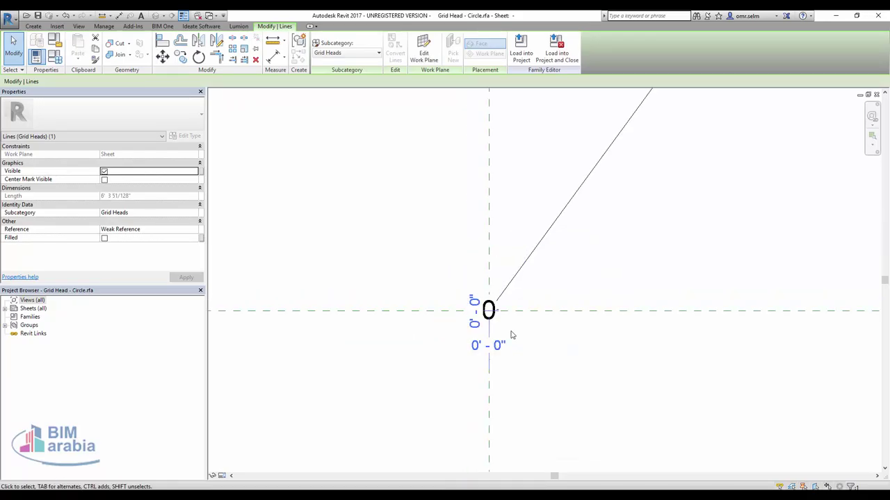
{"action": "scroll", "coordinate": [511, 335], "scroll_direction": "down", "scroll_amount": 2}
{"action": "scroll", "coordinate": [513, 335], "scroll_direction": "down", "scroll_amount": 2}
{"action": "scroll", "coordinate": [534, 336], "scroll_direction": "up", "scroll_amount": 3}
{"action": "scroll", "coordinate": [533, 337], "scroll_direction": "up", "scroll_amount": 2}
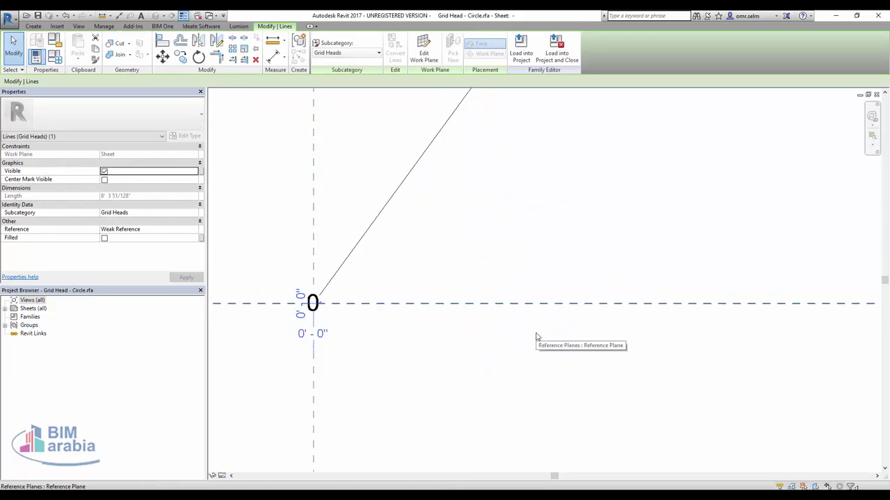
{"action": "scroll", "coordinate": [536, 337], "scroll_direction": "up", "scroll_amount": 3}
{"action": "key", "text": "Escape"}
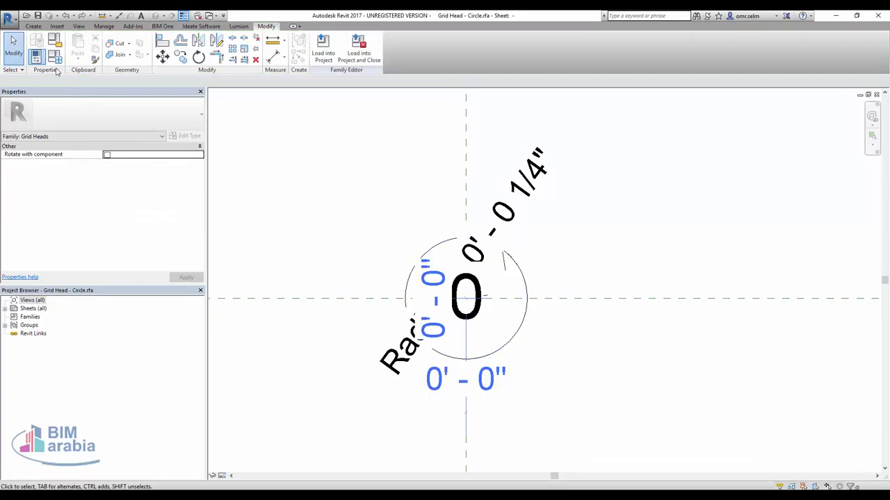
Step: Set the Radius parameter to 1/2" in Family Types and apply
{"action": "left_click", "coordinate": [55, 62]}
{"action": "left_click", "coordinate": [590, 153]}
{"action": "left_click", "coordinate": [572, 153]}
{"action": "type", "text": "0' 0 1/2\""}
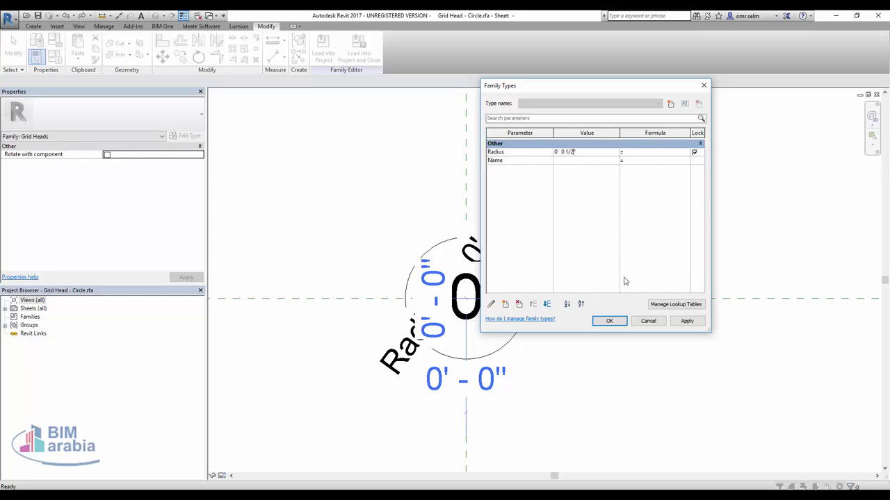
{"action": "left_click", "coordinate": [686, 320]}
{"action": "left_click", "coordinate": [608, 320]}
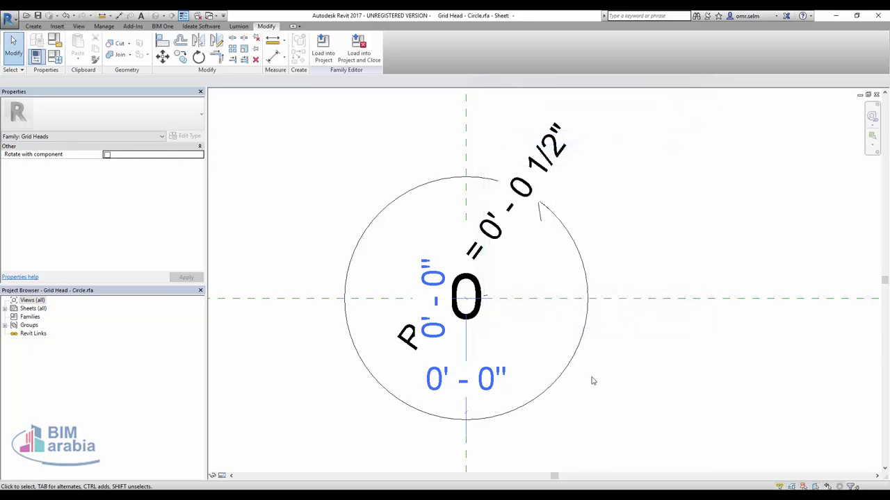
Step: Select the circle line and delete it
{"action": "left_click", "coordinate": [497, 327]}
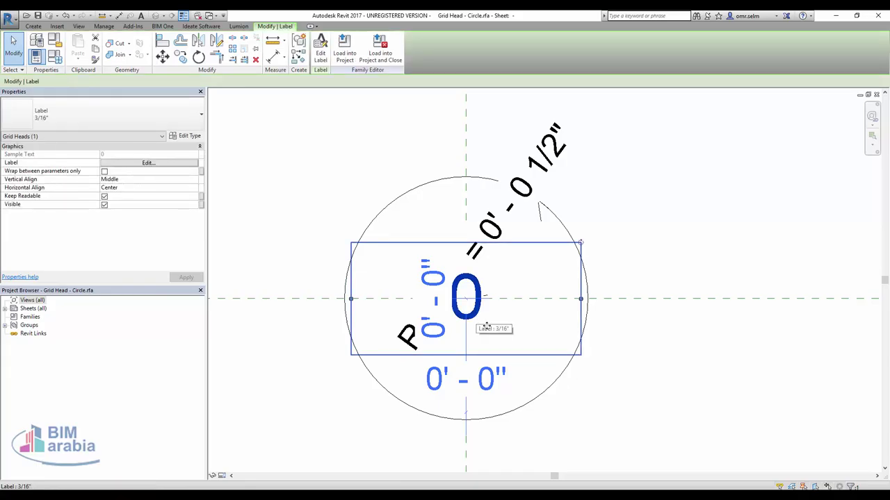
{"action": "left_click", "coordinate": [546, 387]}
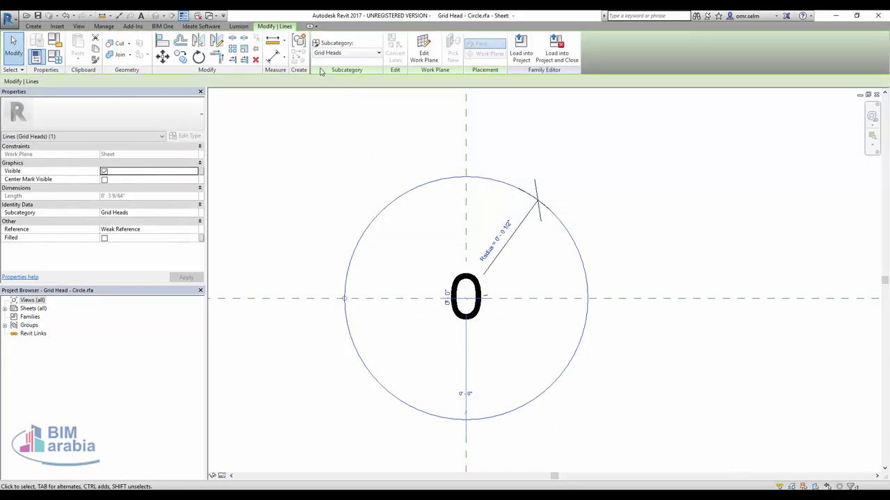
{"action": "key", "text": "Delete"}
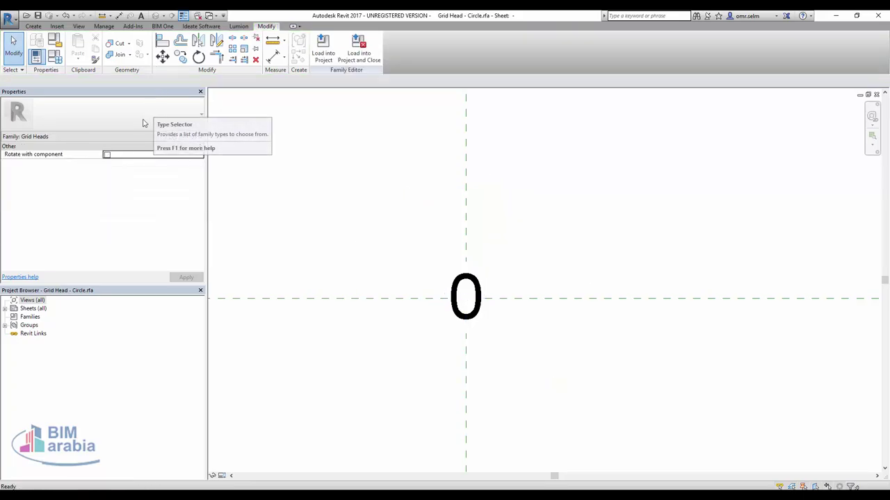
Step: Draw a 6-sided inscribed polygon centred on the reference-plane intersection, then choose Load into Project and Close
{"action": "left_click", "coordinate": [40, 26]}
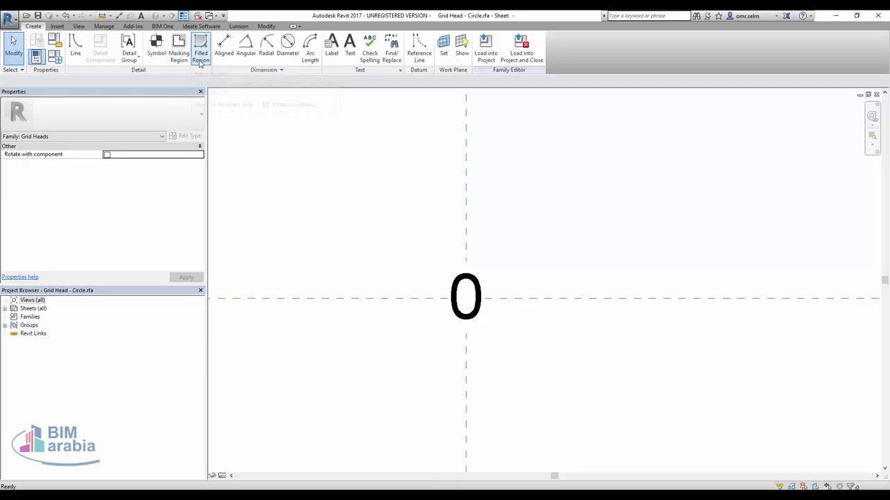
{"action": "left_click", "coordinate": [76, 50]}
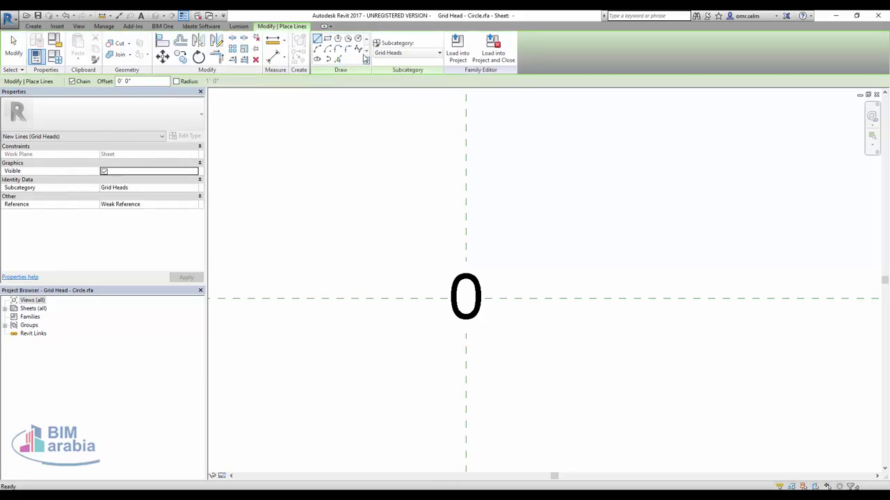
{"action": "left_click", "coordinate": [348, 39]}
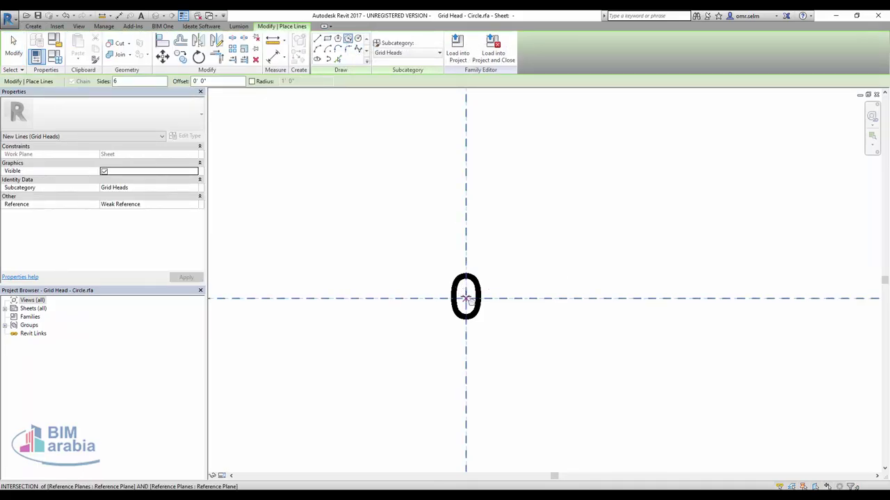
{"action": "left_click", "coordinate": [466, 298]}
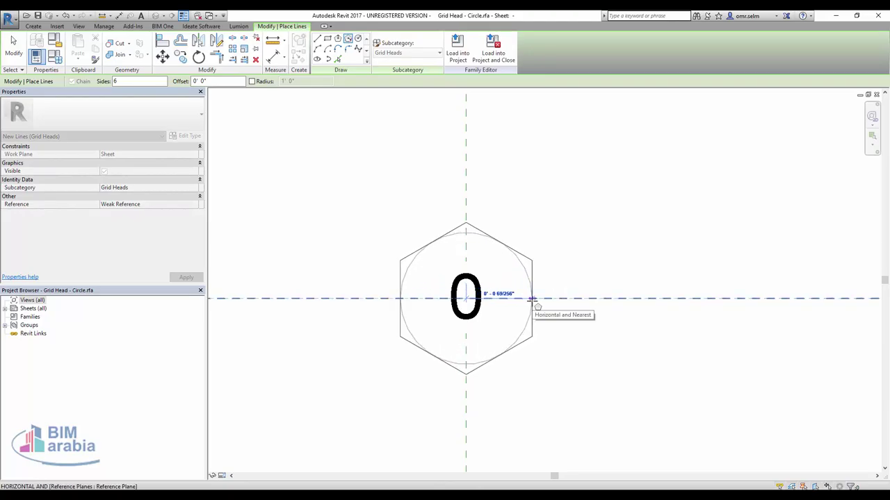
{"action": "left_click", "coordinate": [519, 299]}
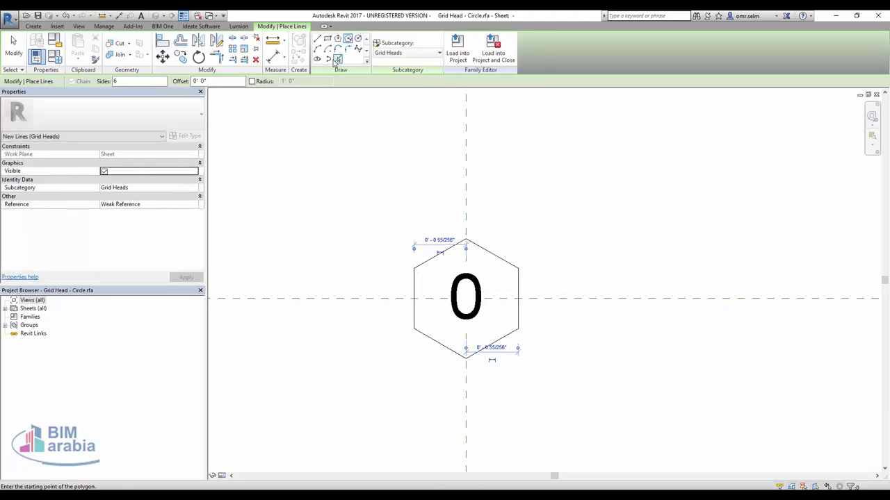
{"action": "left_click", "coordinate": [495, 54]}
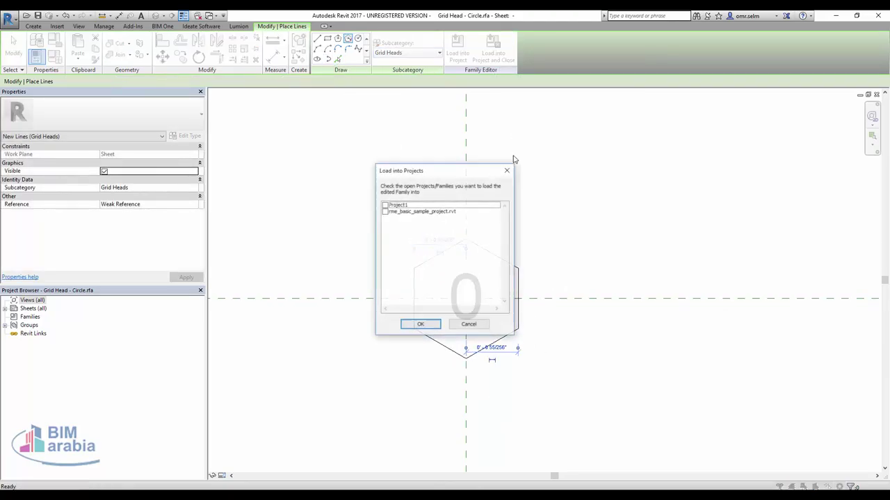
Step: Load the hexagon family into Project1 only, skip saving, and overwrite the existing version
{"action": "left_click", "coordinate": [385, 211]}
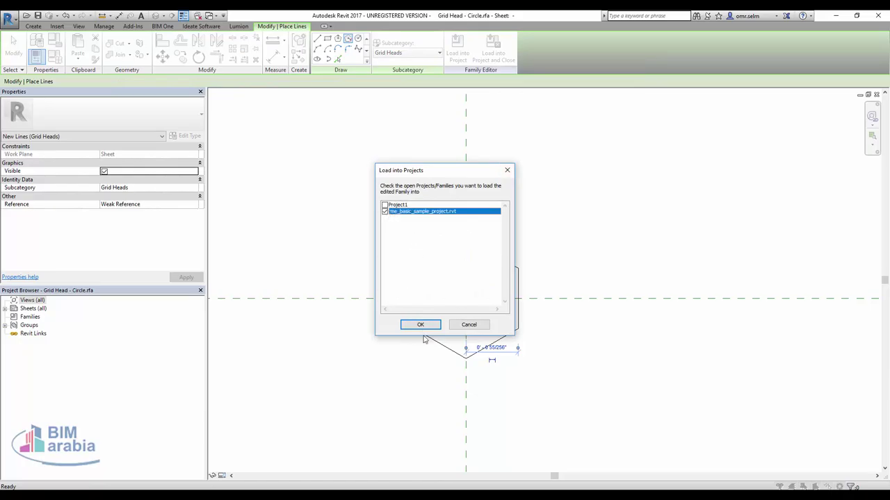
{"action": "left_click", "coordinate": [385, 205]}
{"action": "left_click", "coordinate": [385, 211]}
{"action": "left_click", "coordinate": [422, 325]}
{"action": "left_click", "coordinate": [462, 260]}
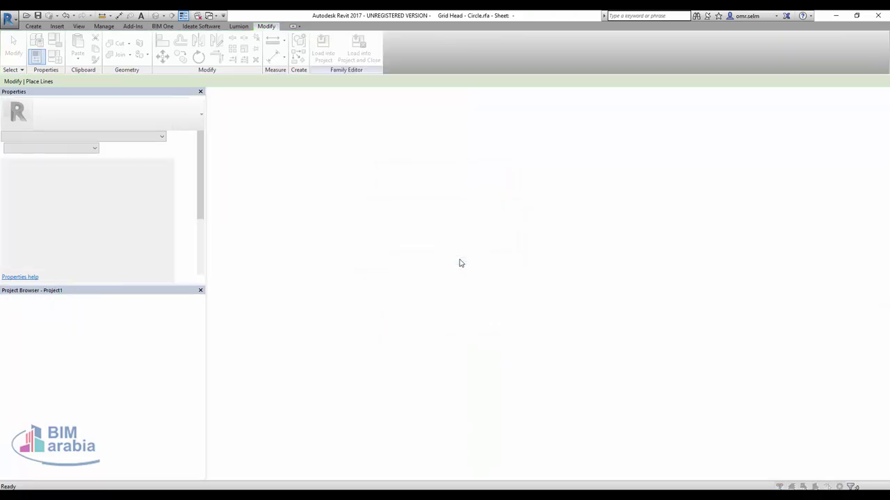
{"action": "left_click", "coordinate": [469, 251]}
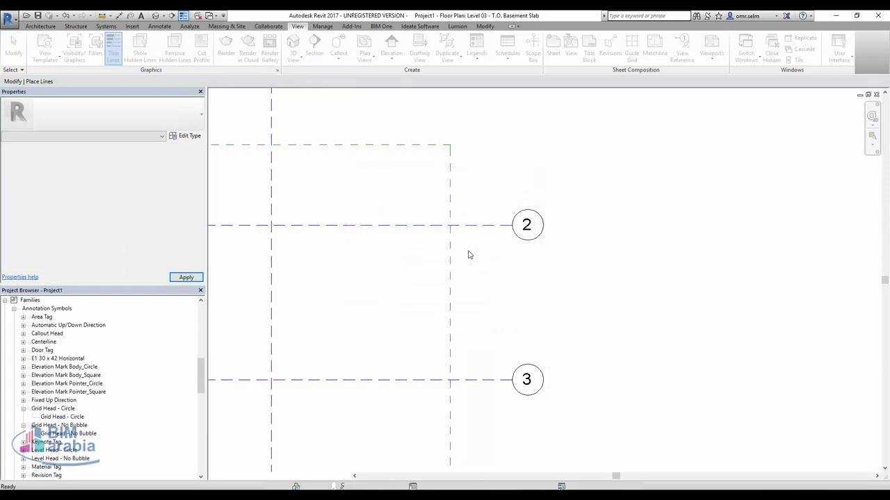
{"action": "scroll", "coordinate": [549, 230], "scroll_direction": "up", "scroll_amount": 3}
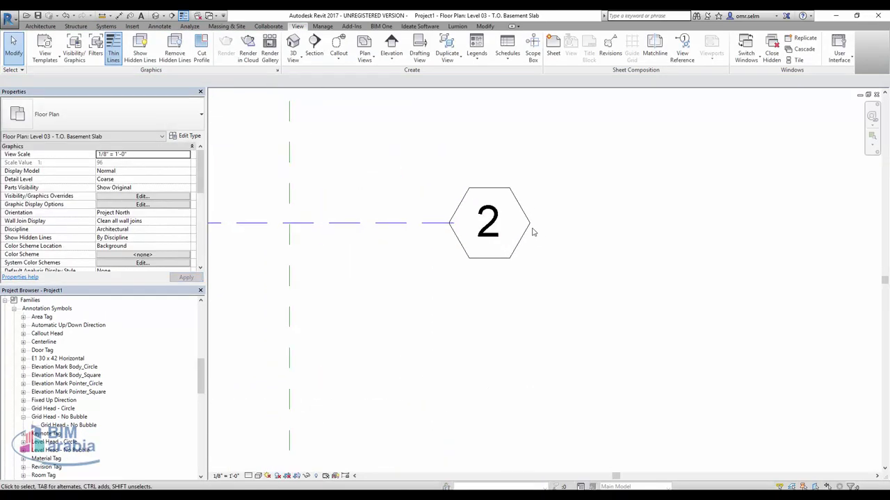
{"action": "scroll", "coordinate": [533, 230], "scroll_direction": "up", "scroll_amount": 2}
{"action": "scroll", "coordinate": [561, 267], "scroll_direction": "down", "scroll_amount": 1}
{"action": "scroll", "coordinate": [602, 313], "scroll_direction": "down", "scroll_amount": 3}
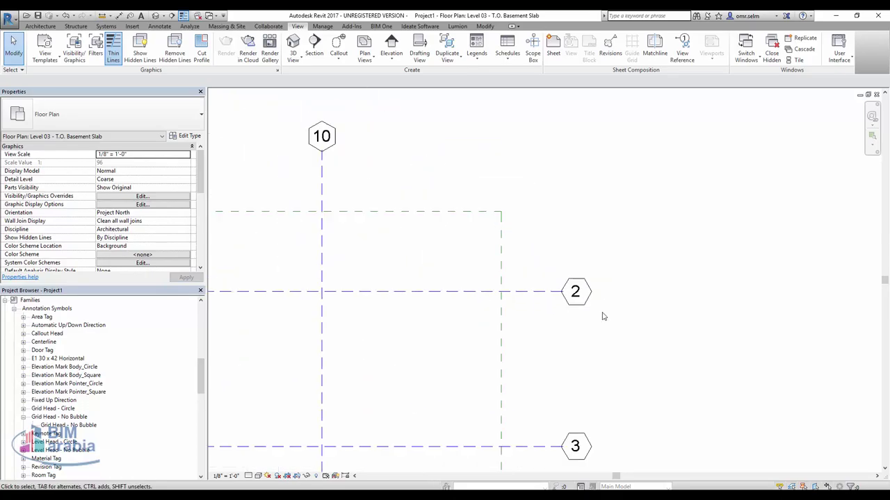